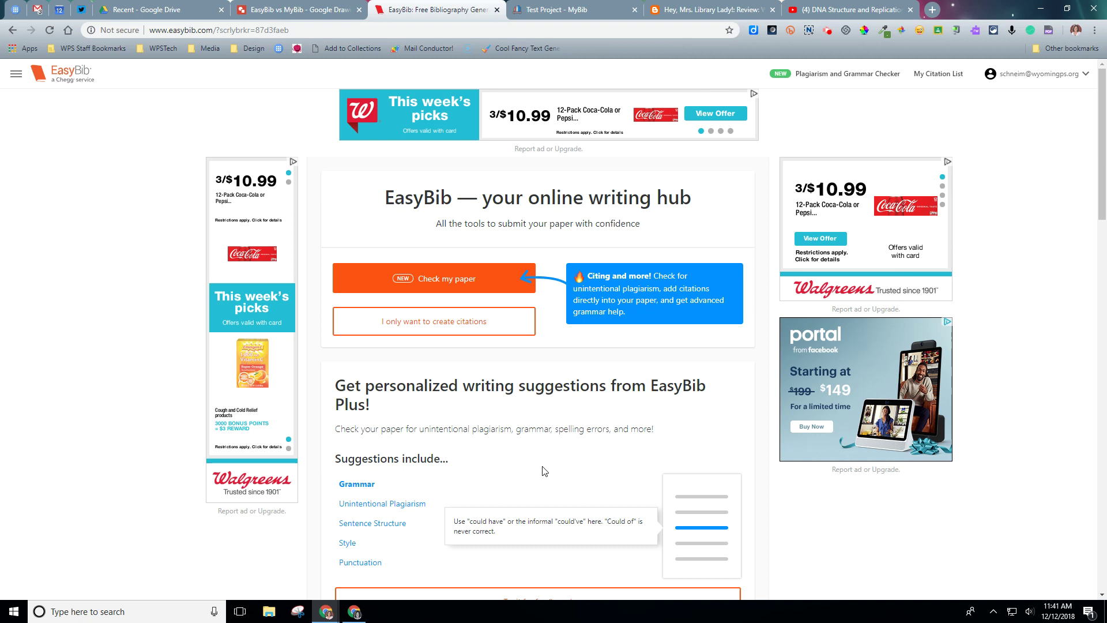
- View the EasyBib vs MyBib drawing, close EasyBib, and return to MyBib's Test Project
{"action": "left_click", "coordinate": [1044, 80]}
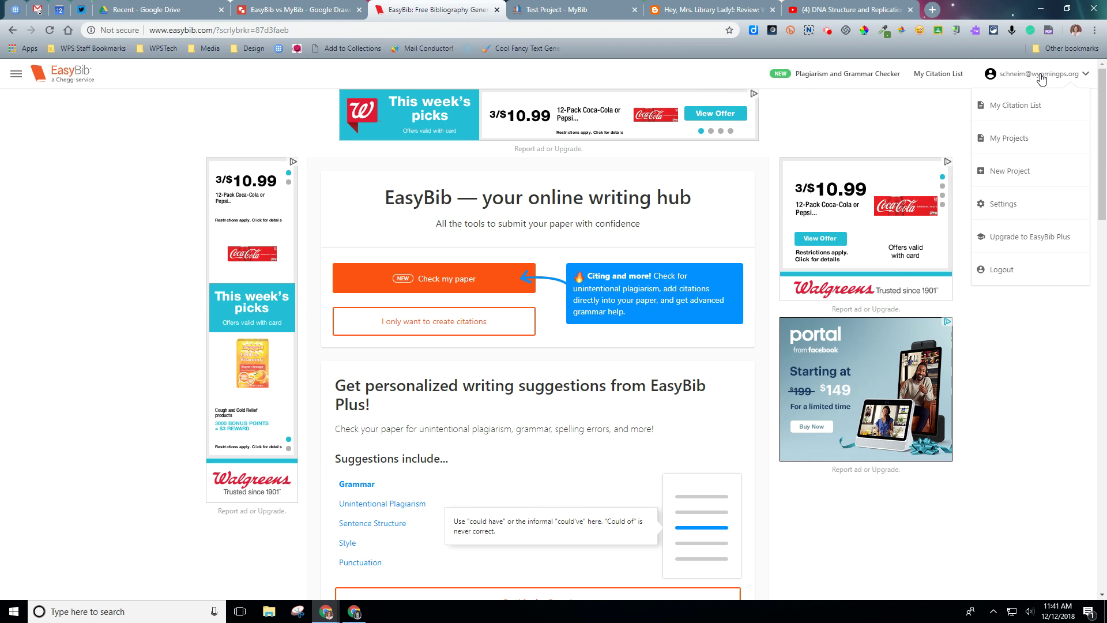
{"action": "left_click", "coordinate": [306, 13]}
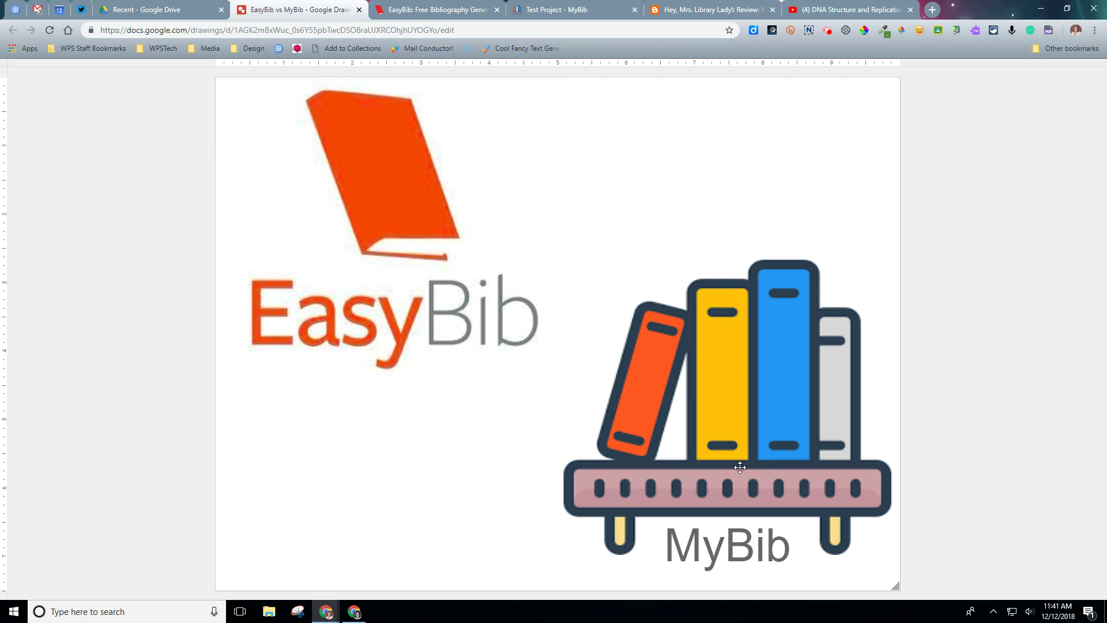
{"action": "left_click", "coordinate": [496, 11]}
{"action": "left_click", "coordinate": [436, 12]}
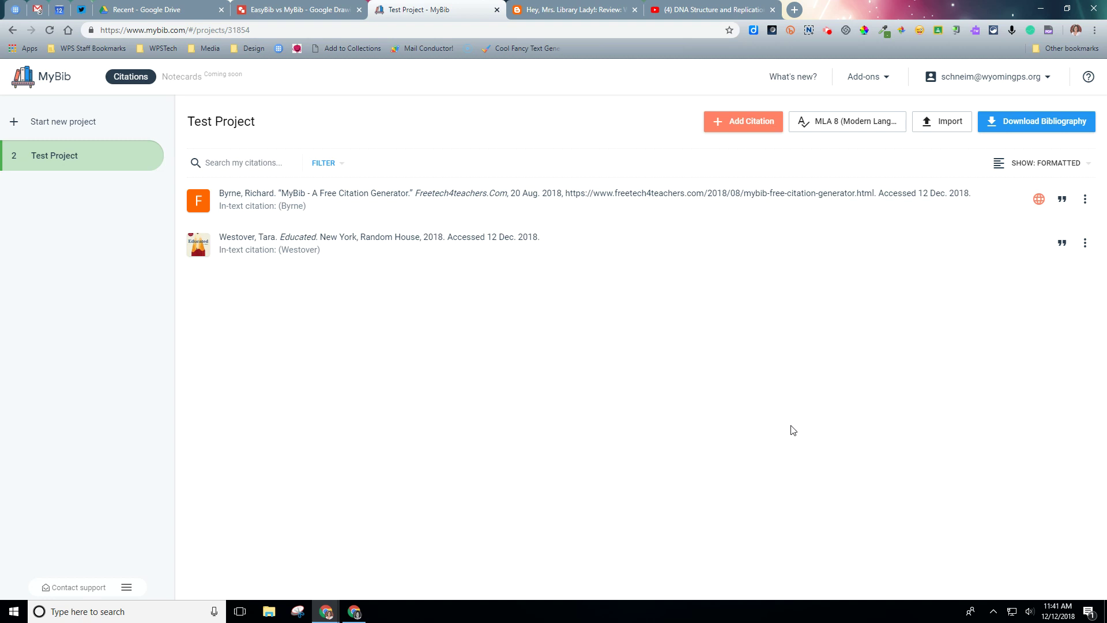
{"action": "left_click", "coordinate": [1001, 80]}
{"action": "left_click", "coordinate": [976, 151]}
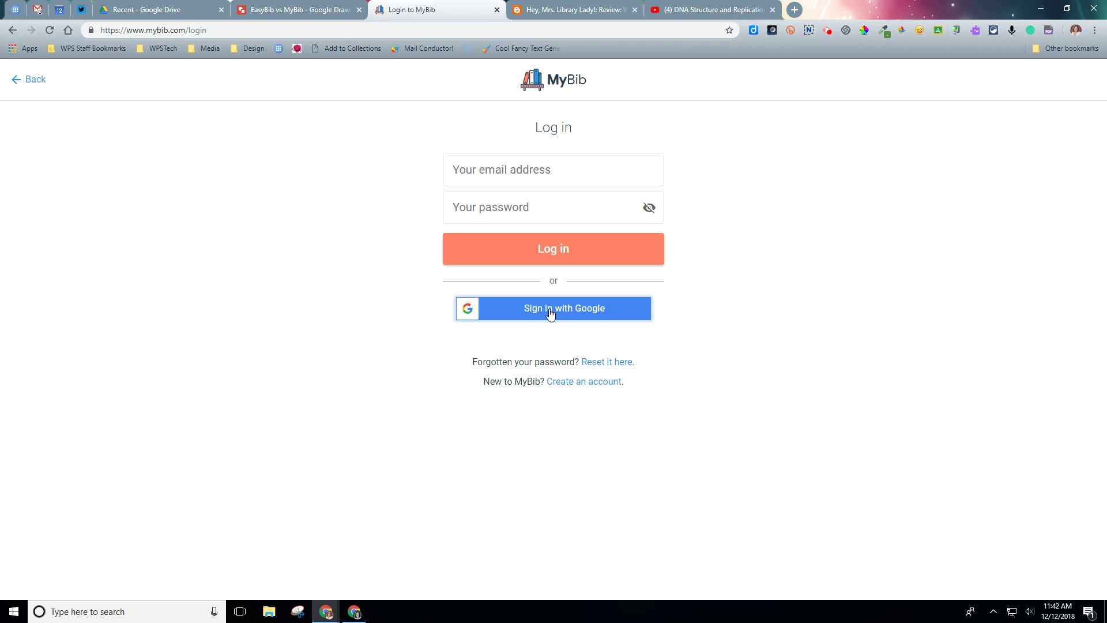
{"action": "left_click", "coordinate": [550, 313]}
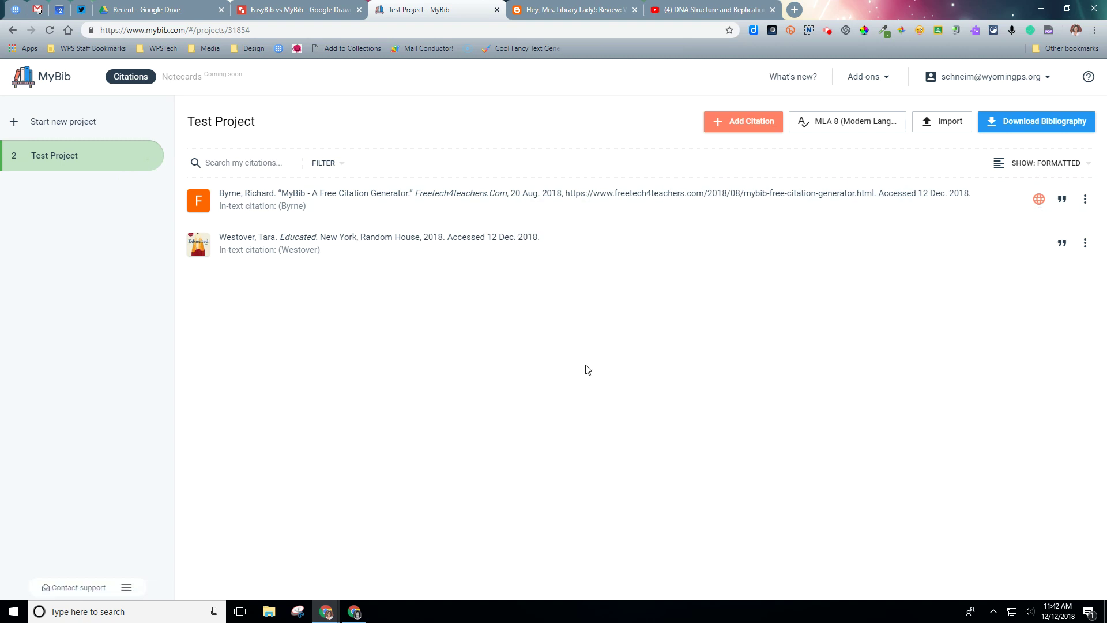
- Create a new MyBib project named Sample 2
{"action": "left_click", "coordinate": [55, 122]}
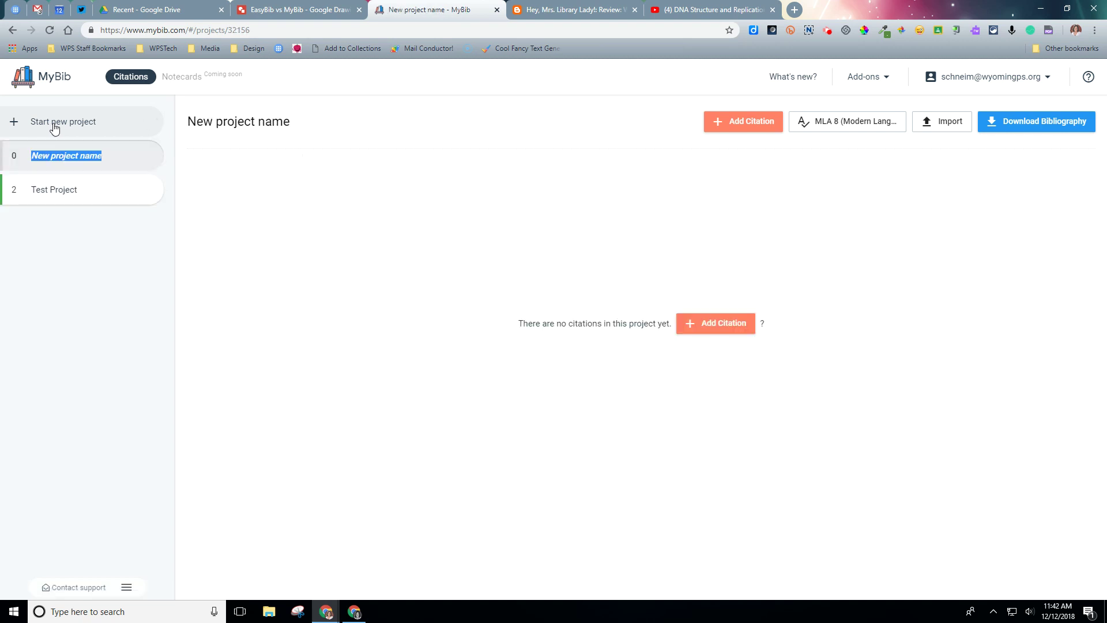
{"action": "type", "text": "Sample 2"}
{"action": "key", "text": "Return"}
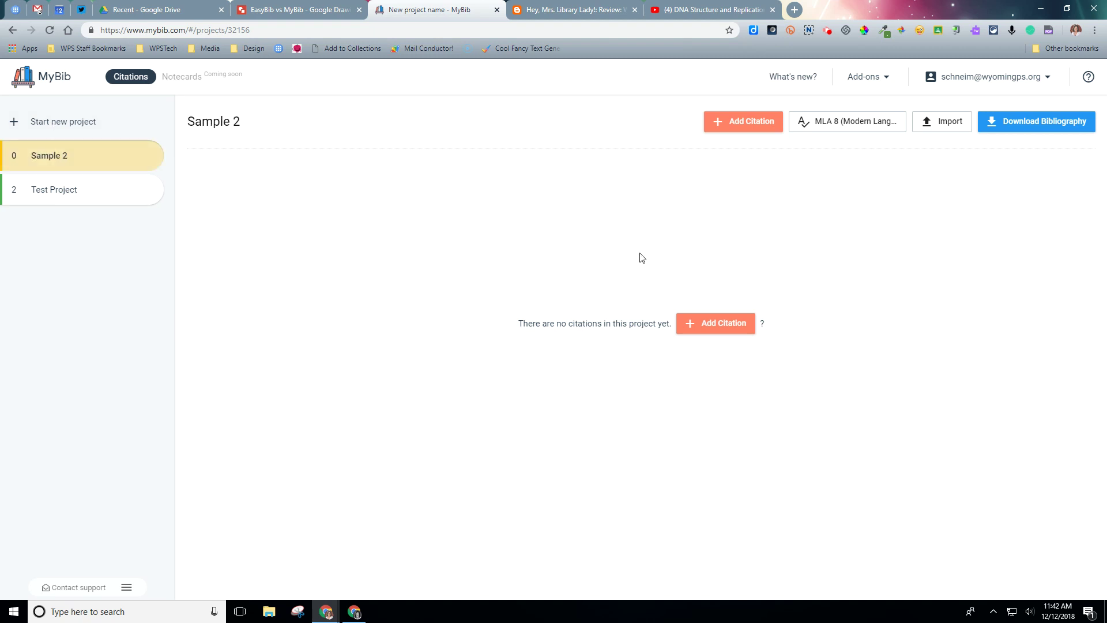
- Search for a website citation using the blog review's copied URL
{"action": "left_click", "coordinate": [721, 323]}
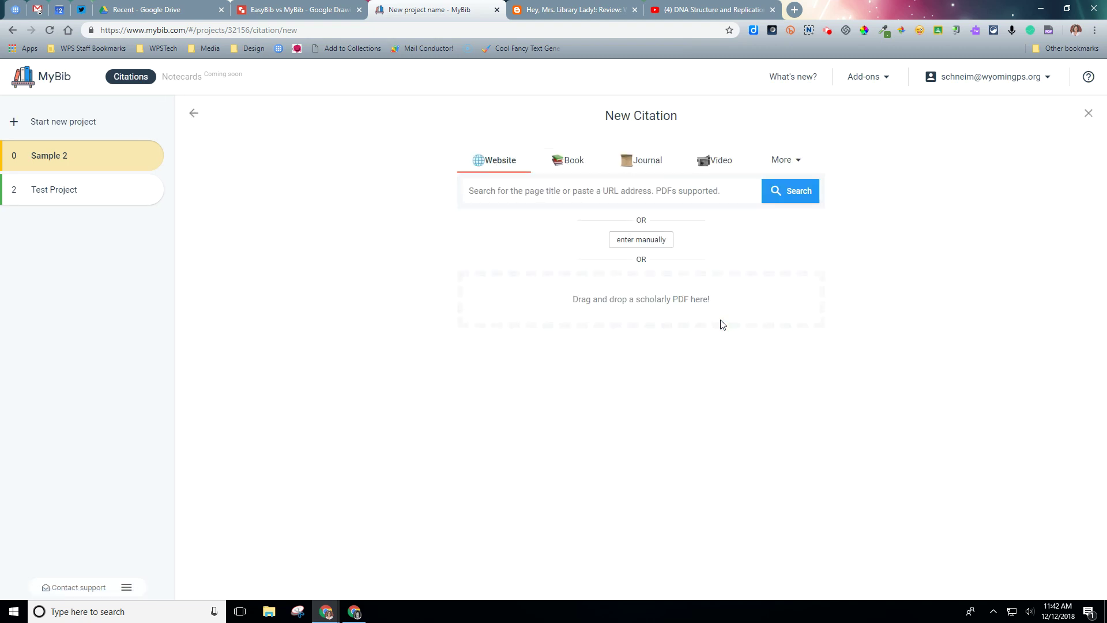
{"action": "left_click", "coordinate": [579, 11]}
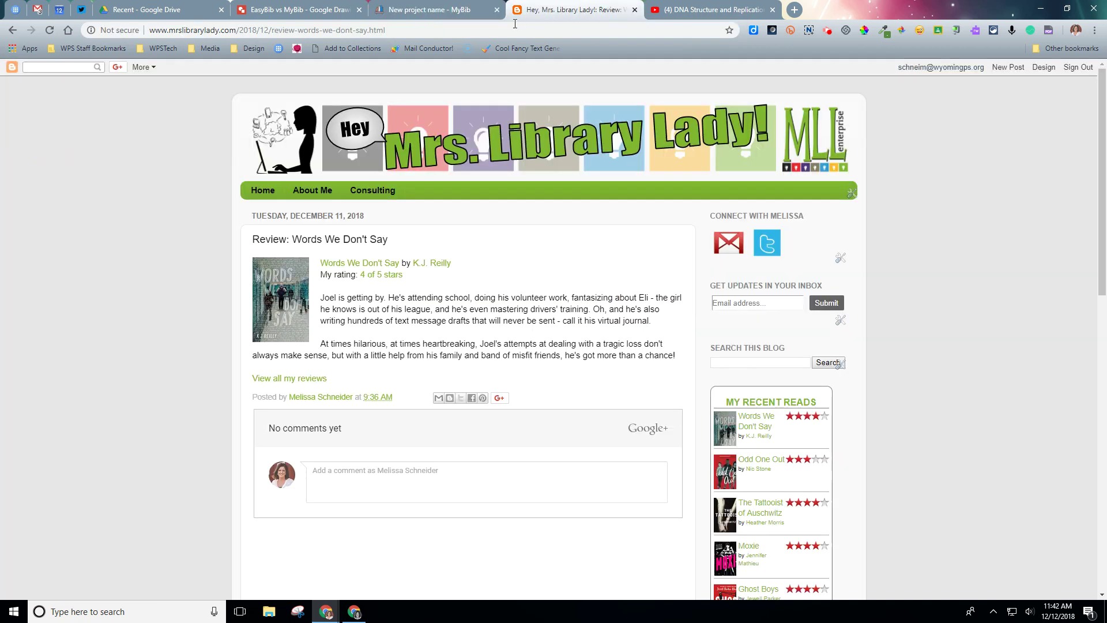
{"action": "left_click", "coordinate": [249, 31]}
{"action": "right_click", "coordinate": [248, 31]}
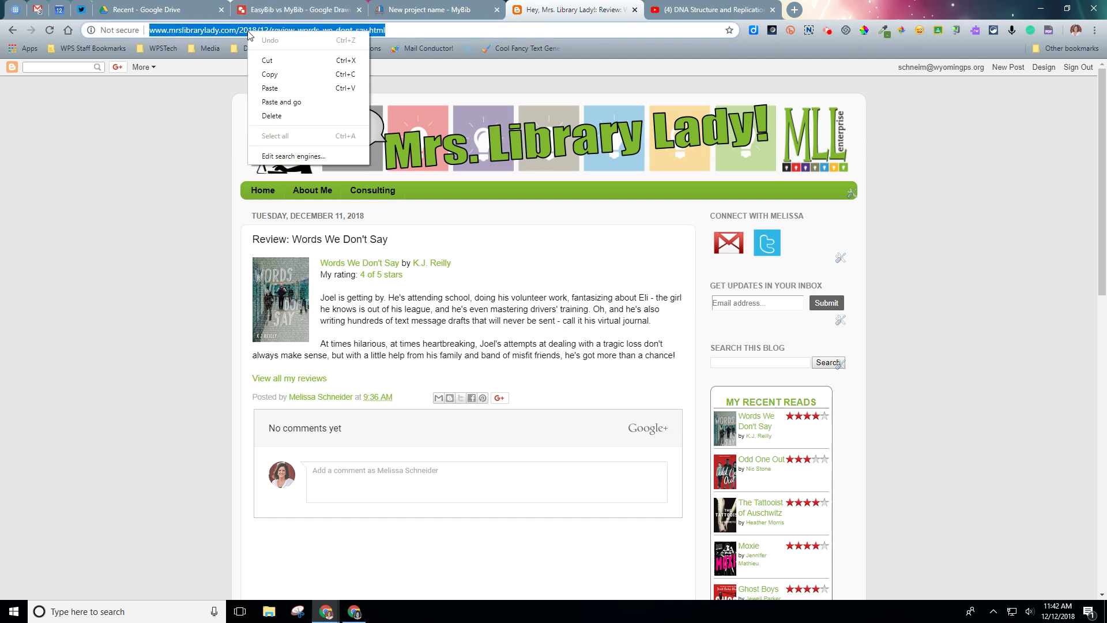
{"action": "left_click", "coordinate": [273, 74]}
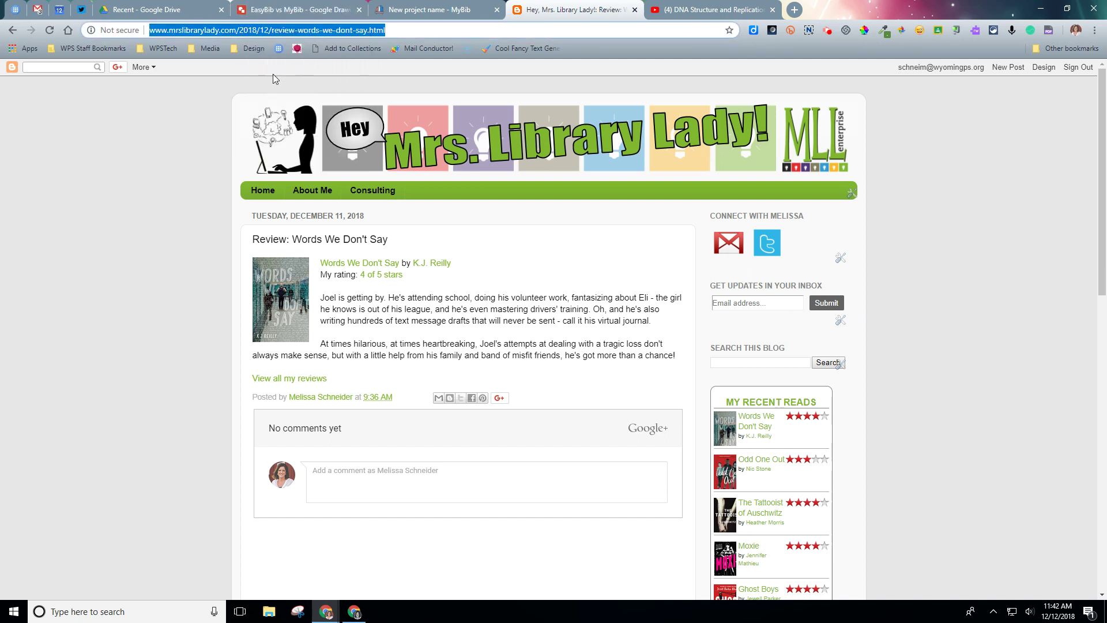
{"action": "left_click", "coordinate": [458, 10]}
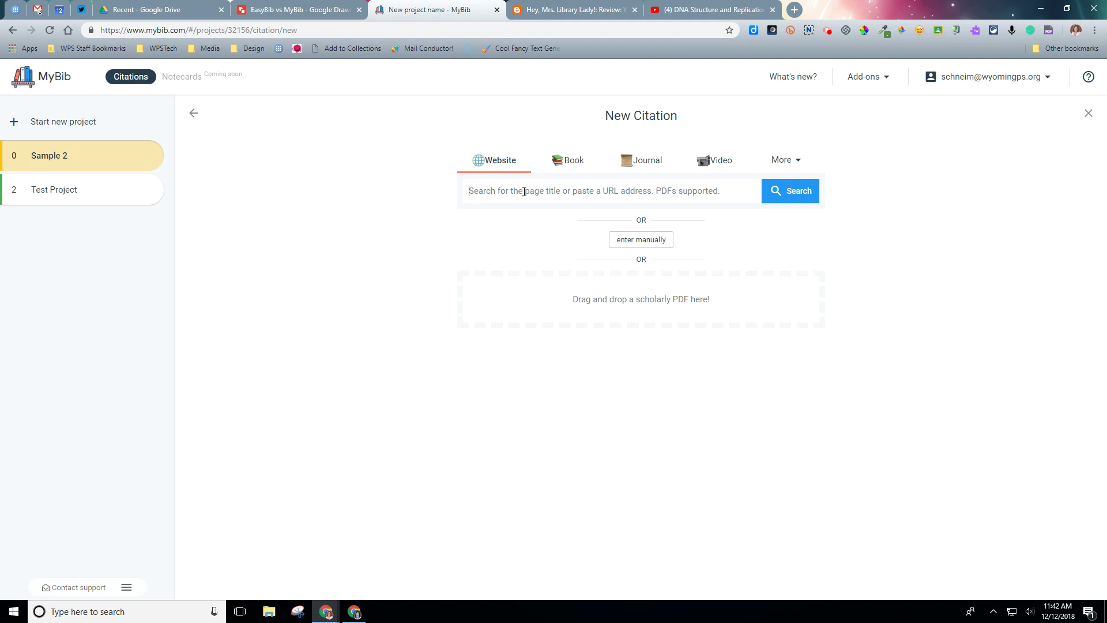
{"action": "key", "text": "ctrl+v"}
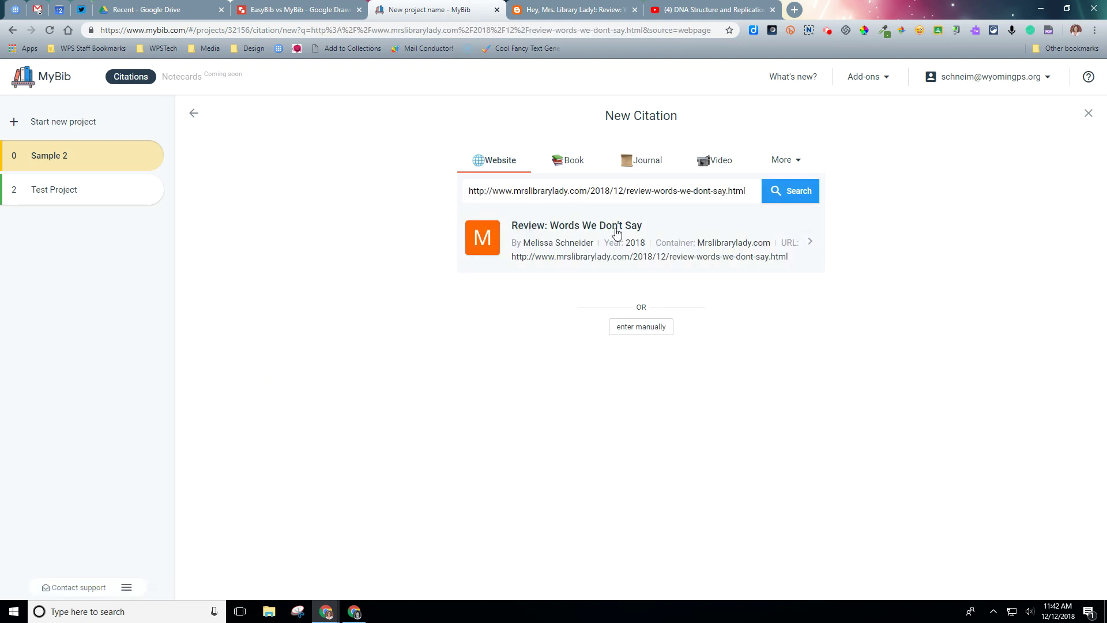
- Save the 'Review: Words We Don't Say' citation with publication date 11 Dec. 2018
{"action": "left_click", "coordinate": [482, 247]}
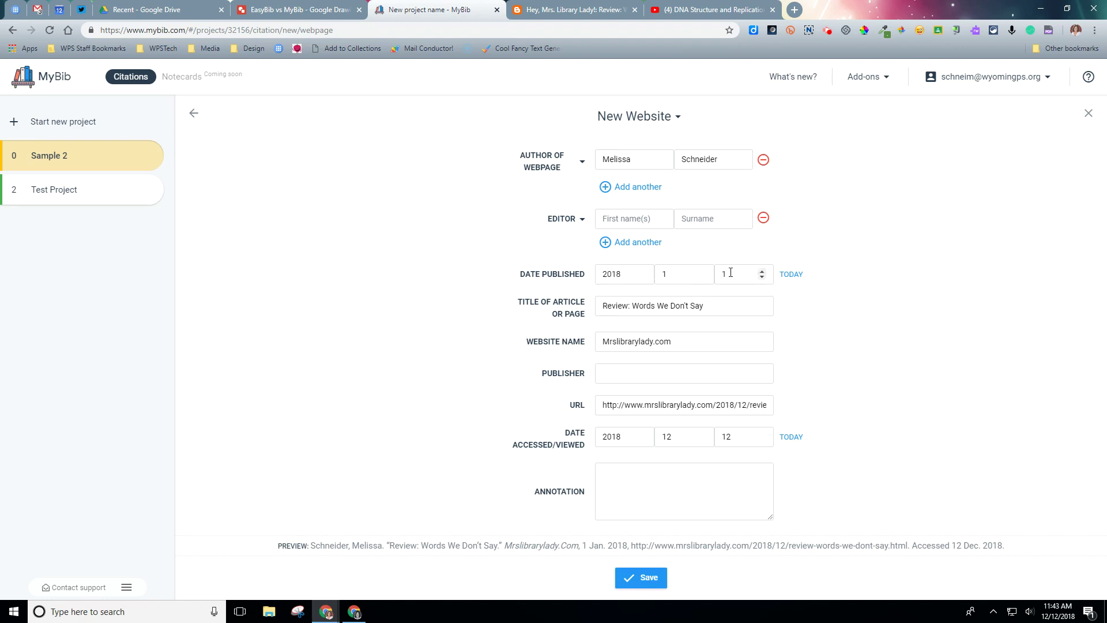
{"action": "left_click", "coordinate": [672, 274]}
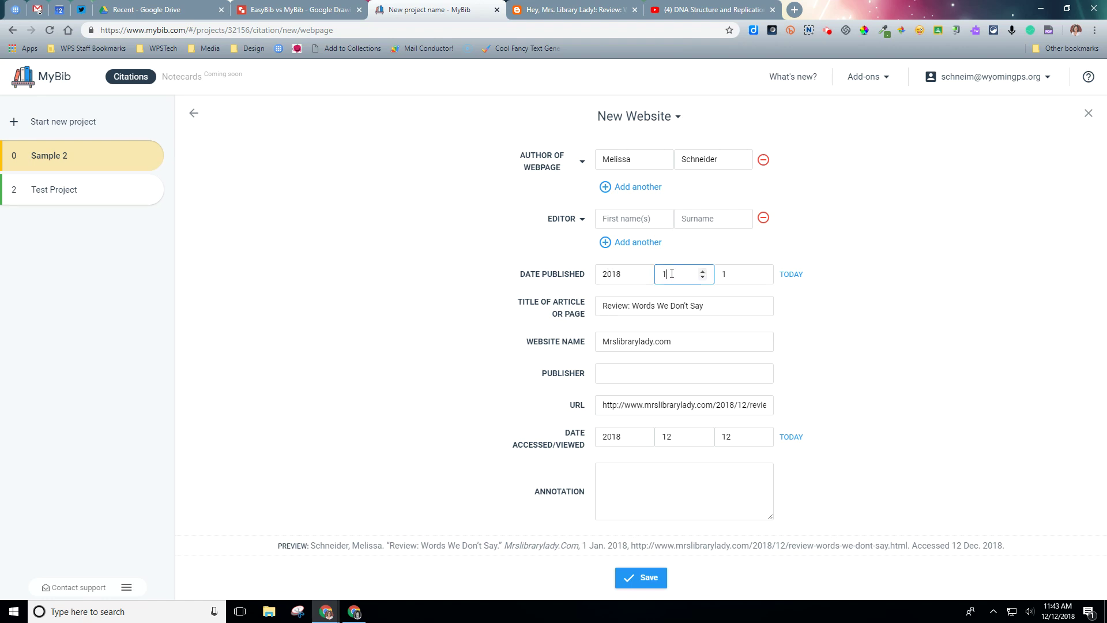
{"action": "left_click", "coordinate": [591, 9]}
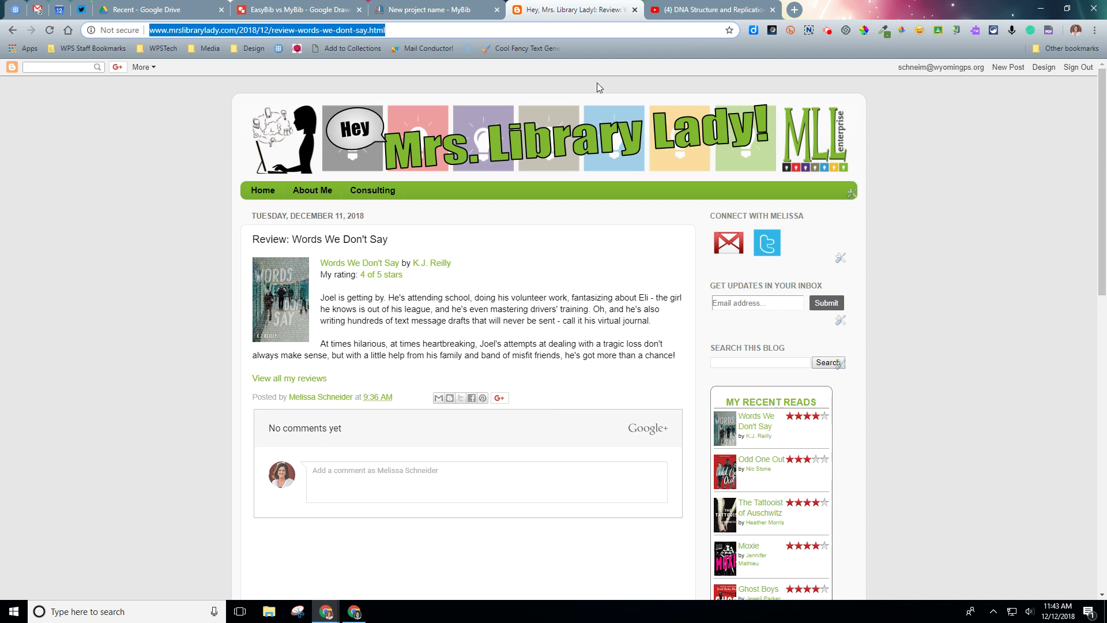
{"action": "left_click", "coordinate": [451, 9]}
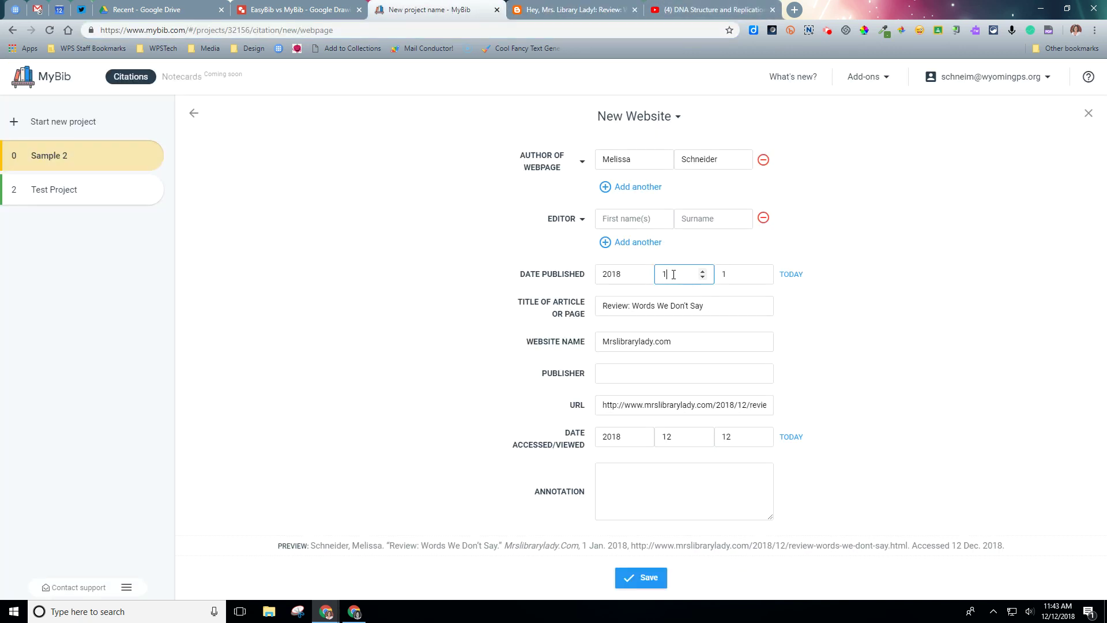
{"action": "key", "text": "Tab"}
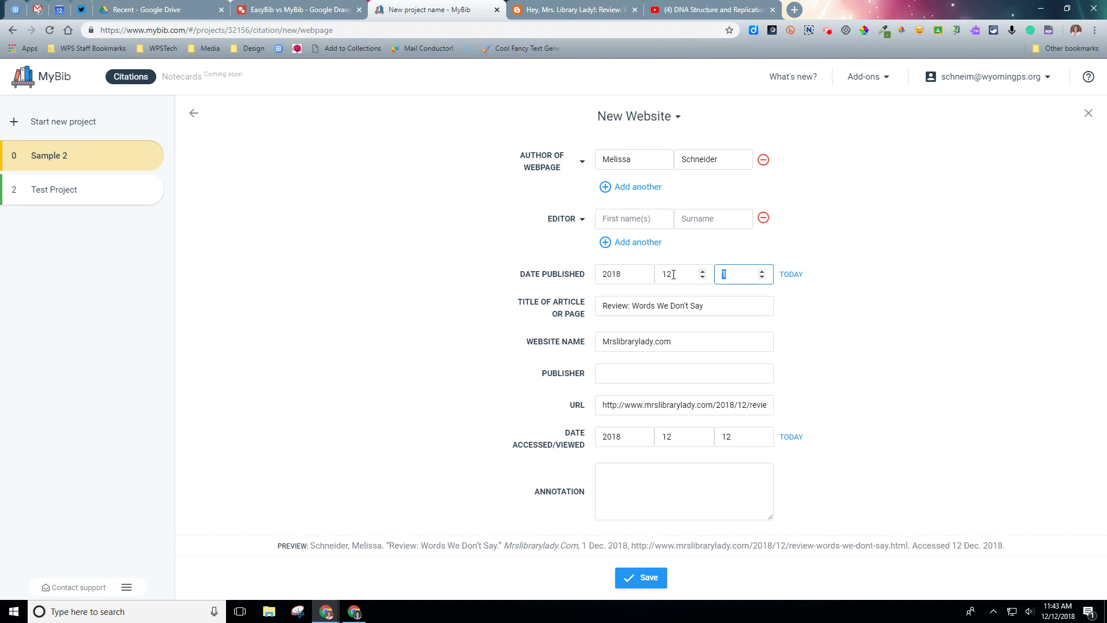
{"action": "type", "text": "11"}
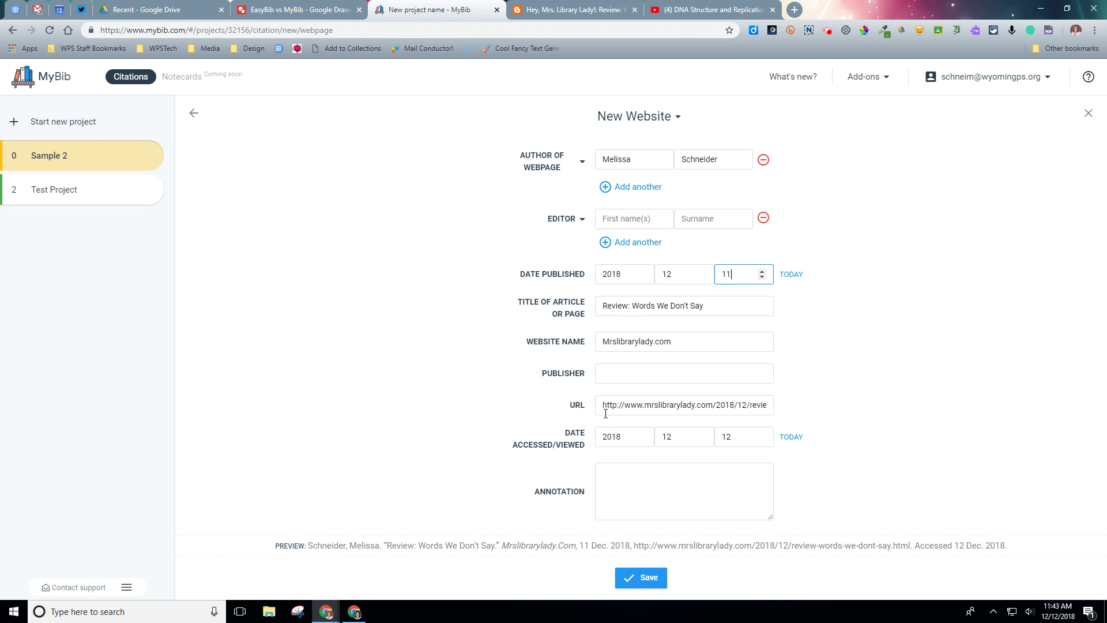
{"action": "left_click", "coordinate": [650, 579]}
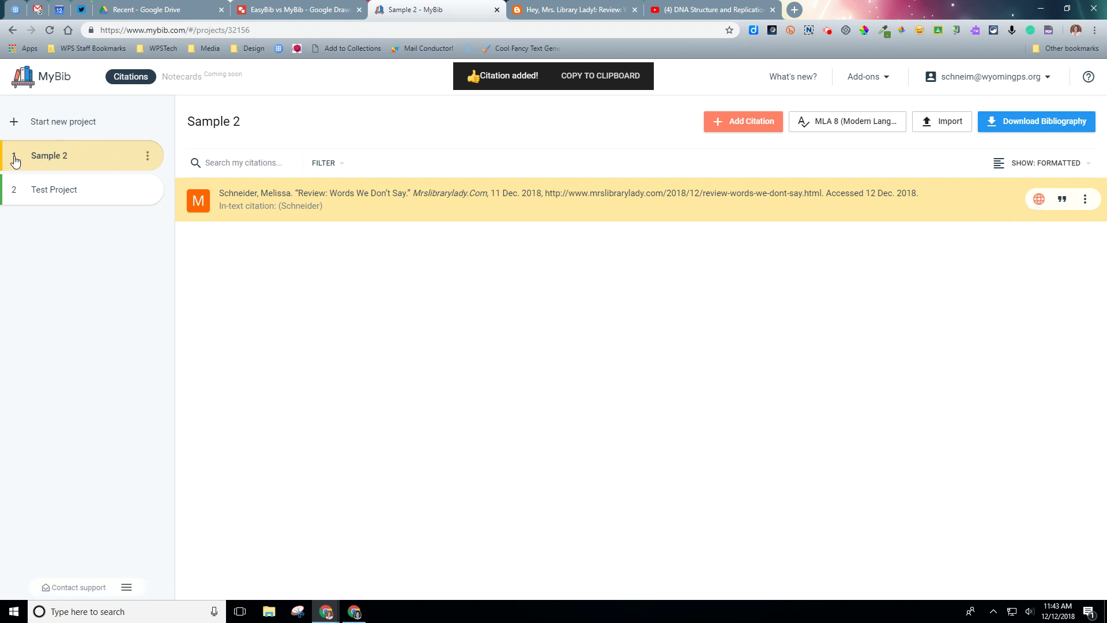
- Cite the YouTube video 'DNA Structure and Replication: Crash Course Biology #10' from its copied URL
{"action": "left_click", "coordinate": [752, 126]}
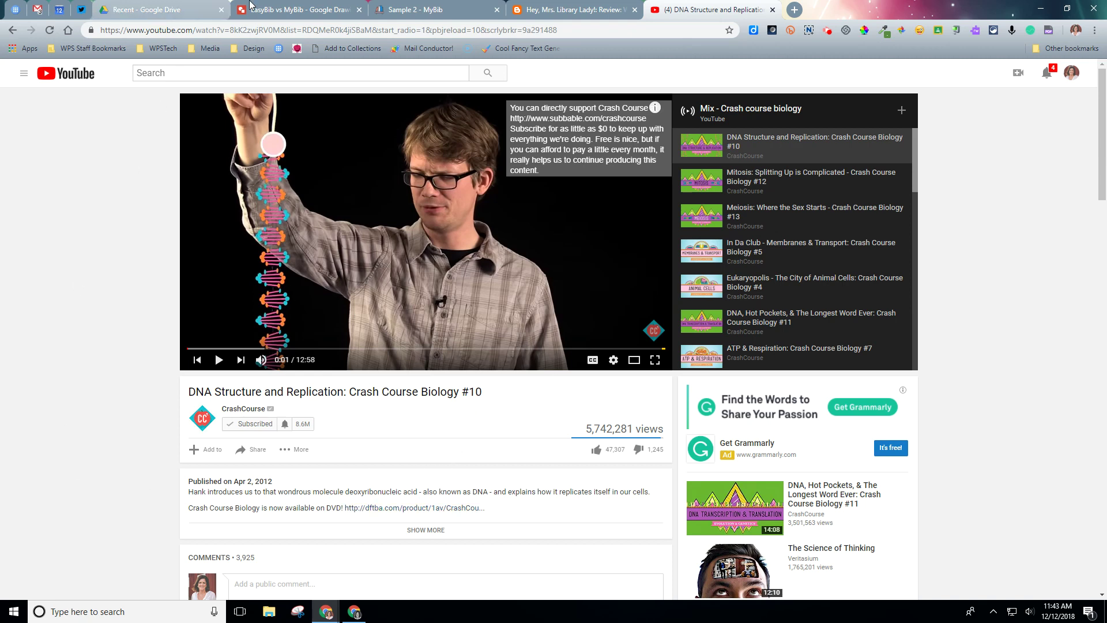
{"action": "left_click", "coordinate": [267, 30]}
{"action": "right_click", "coordinate": [267, 33]}
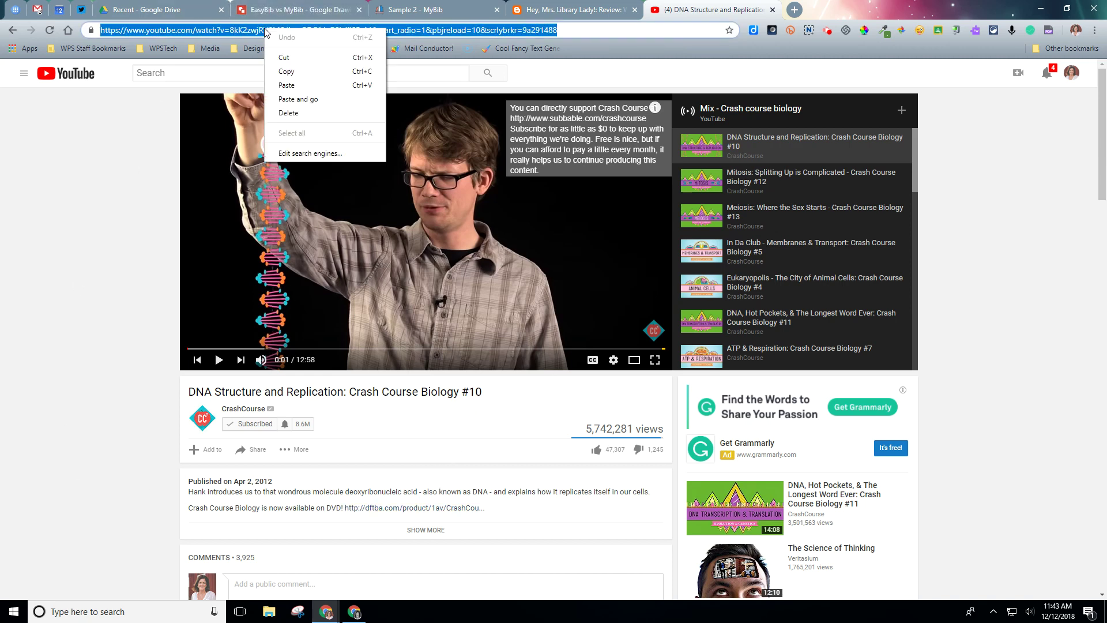
{"action": "left_click", "coordinate": [289, 71]}
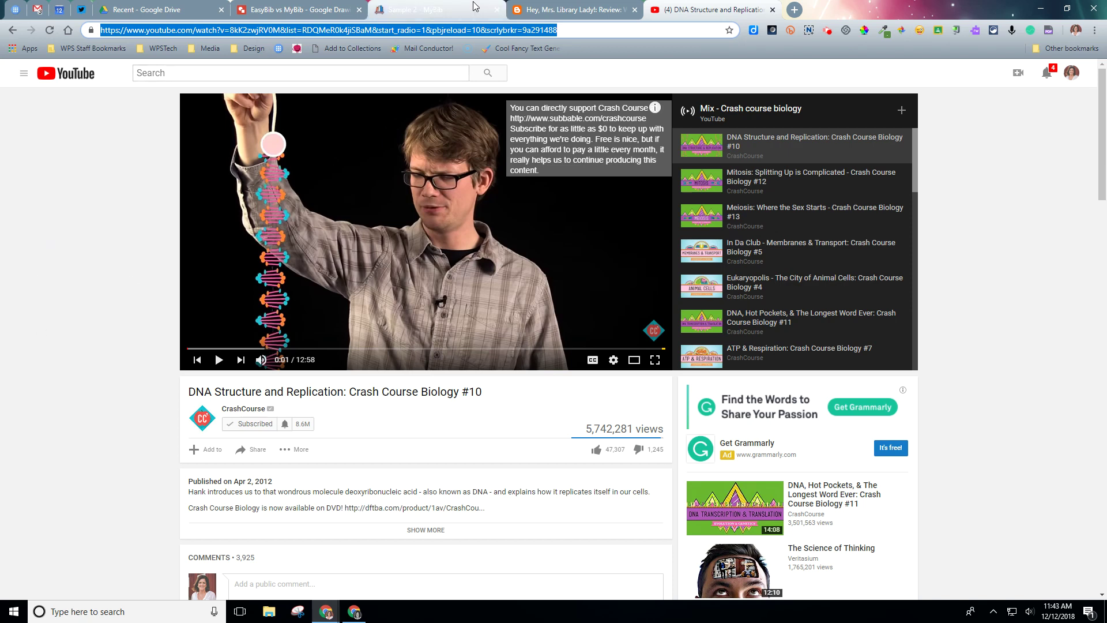
{"action": "left_click", "coordinate": [415, 12]}
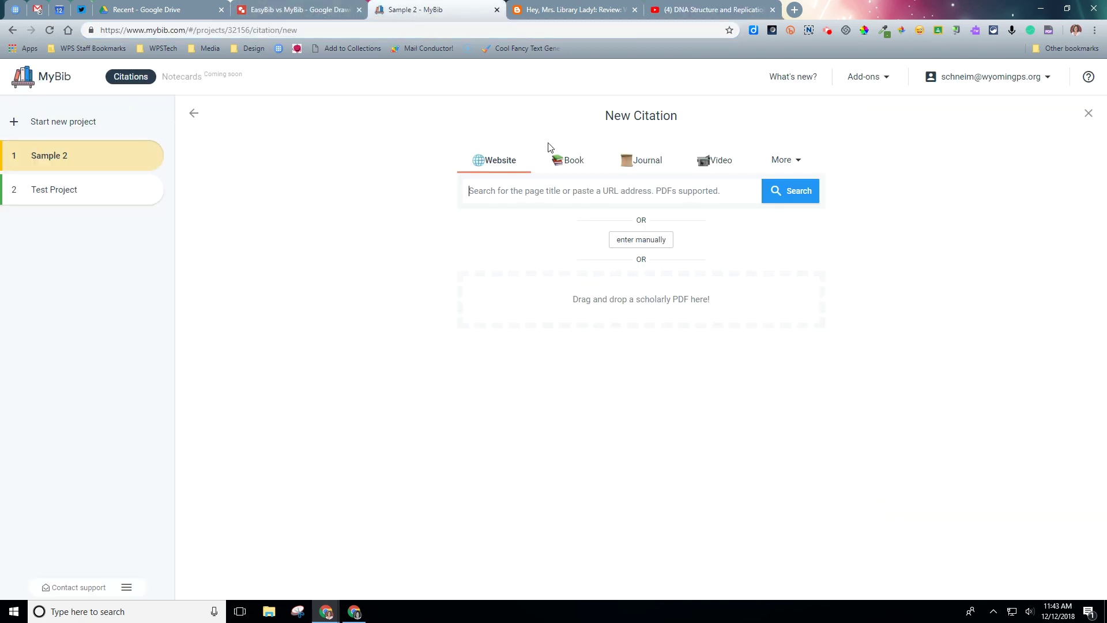
{"action": "left_click", "coordinate": [505, 190]}
{"action": "key", "text": "ctrl+v"}
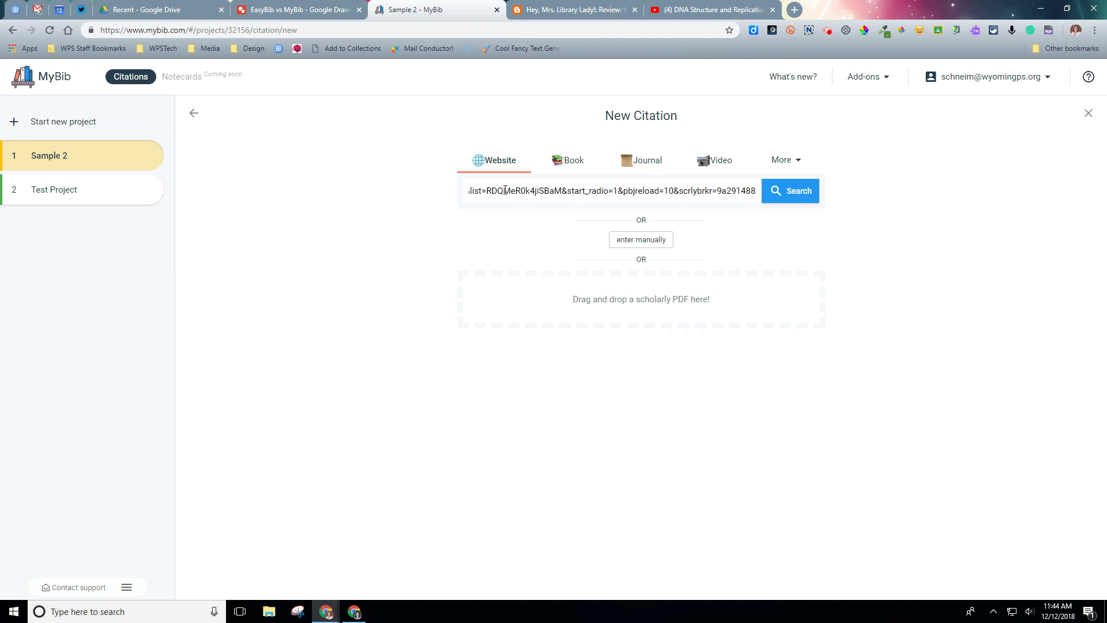
{"action": "left_click", "coordinate": [804, 195]}
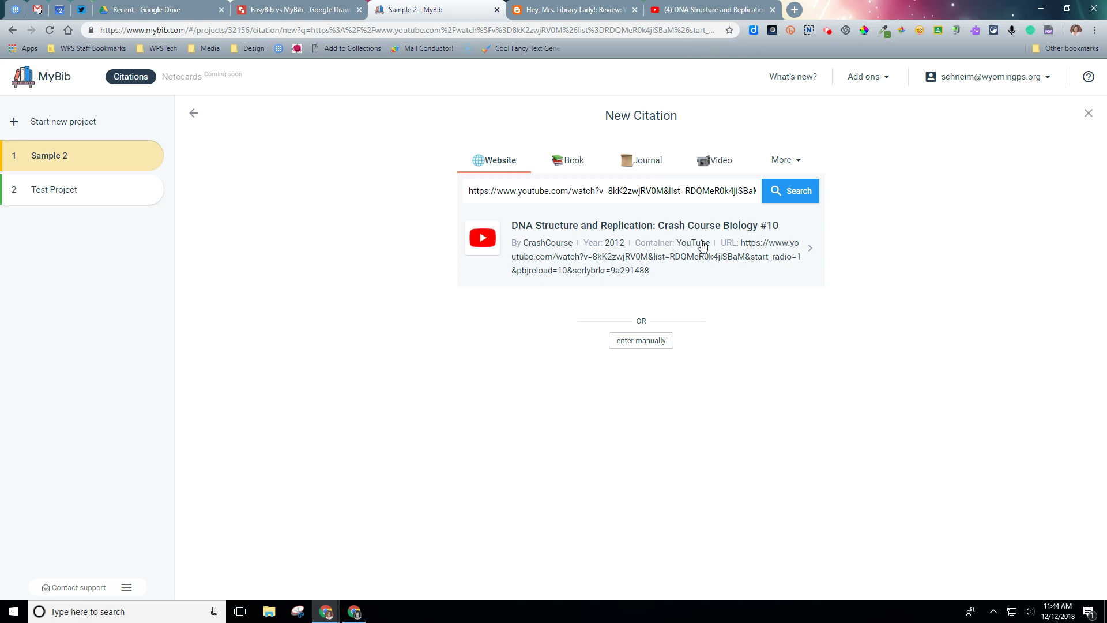
{"action": "left_click", "coordinate": [492, 245]}
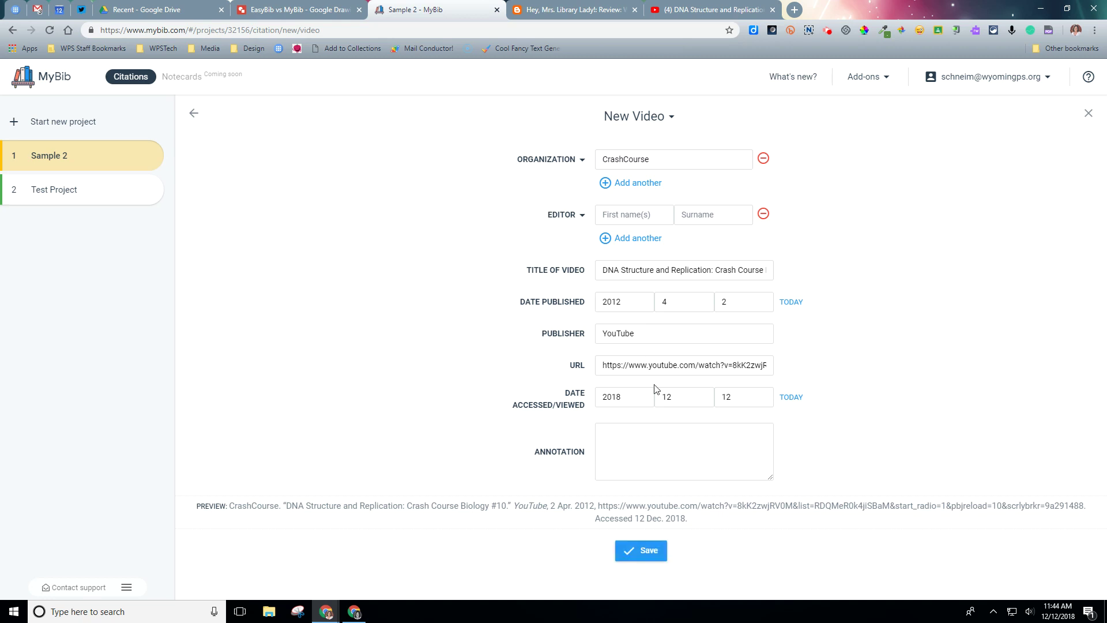
{"action": "left_click", "coordinate": [651, 552]}
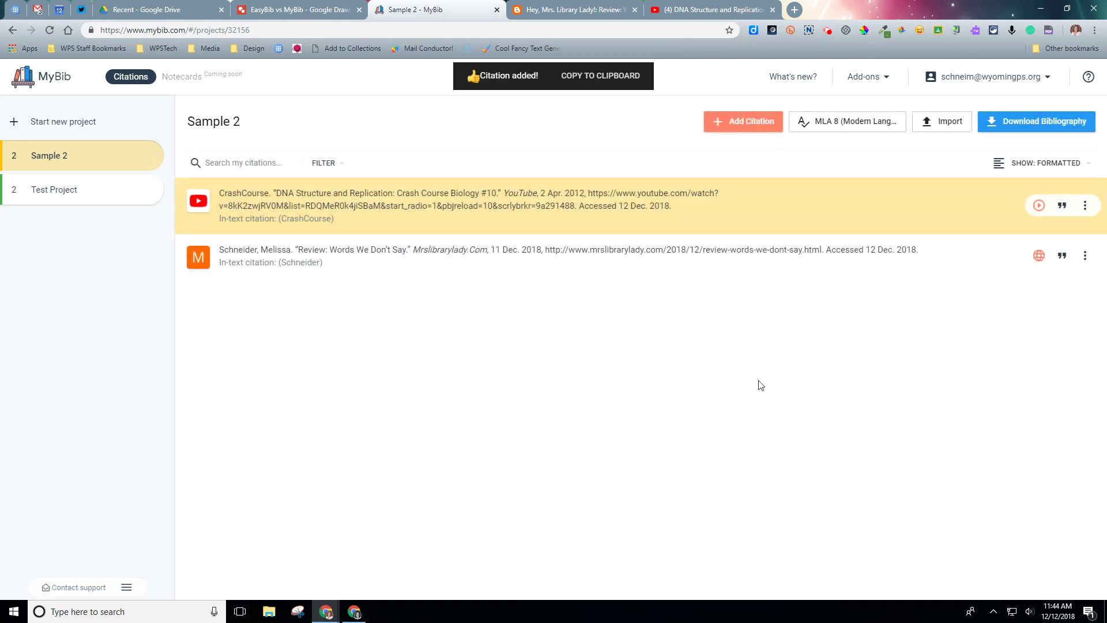
- Add a book citation for the 2005 Harpercollins edition of 'Looking for Alaska'
{"action": "left_click", "coordinate": [749, 121]}
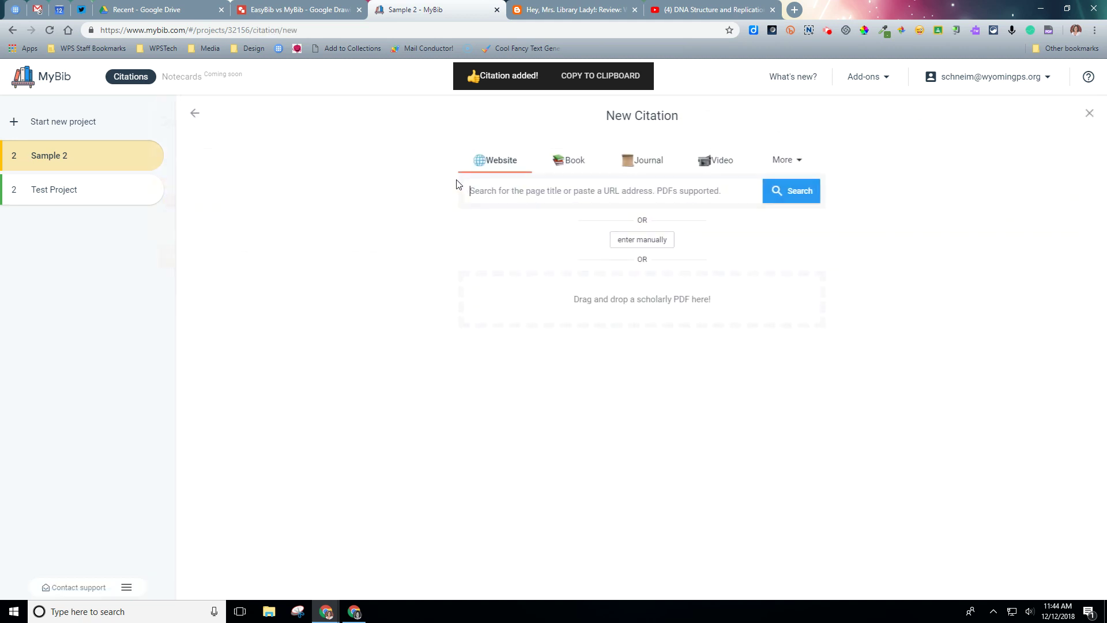
{"action": "left_click", "coordinate": [562, 164]}
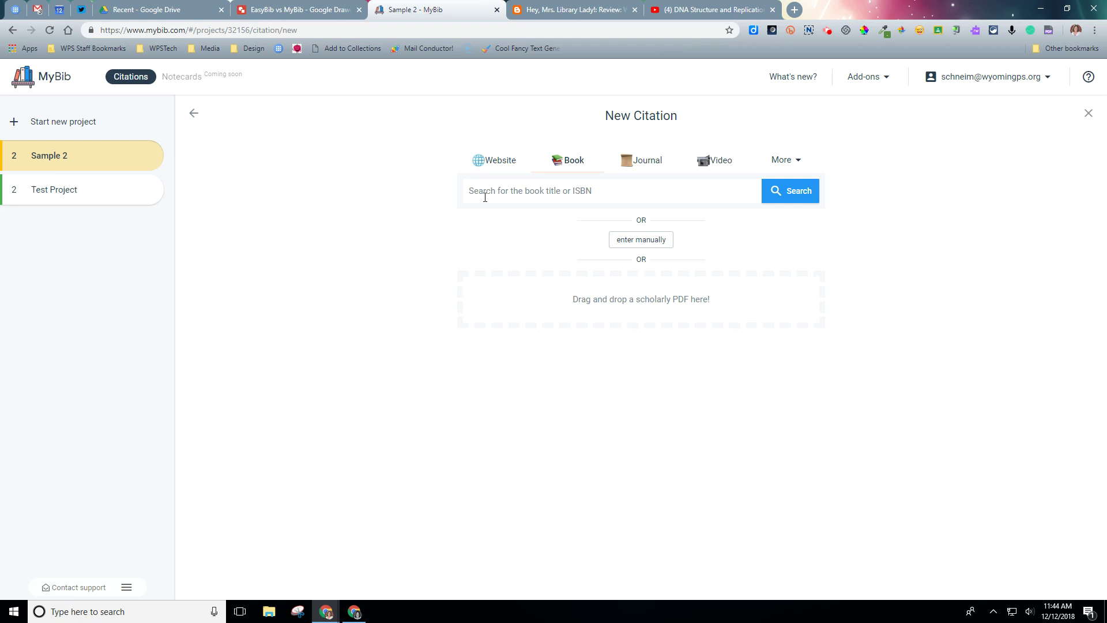
{"action": "type", "text": "looking for alaska"}
{"action": "key", "text": "Return"}
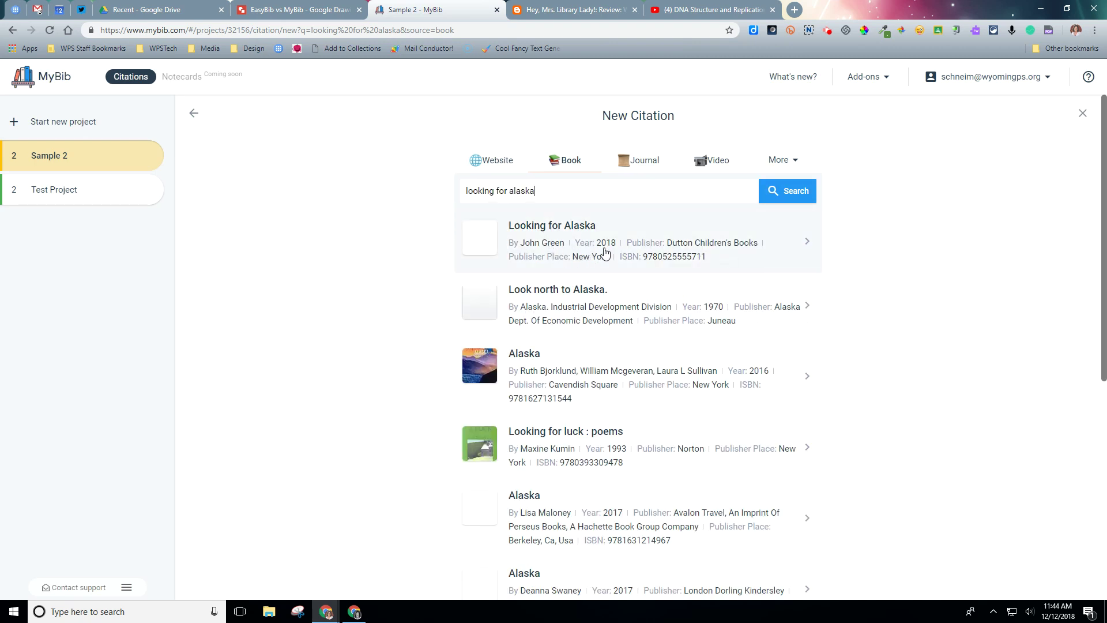
{"action": "scroll", "coordinate": [888, 358], "scroll_direction": "down", "scroll_amount": 2}
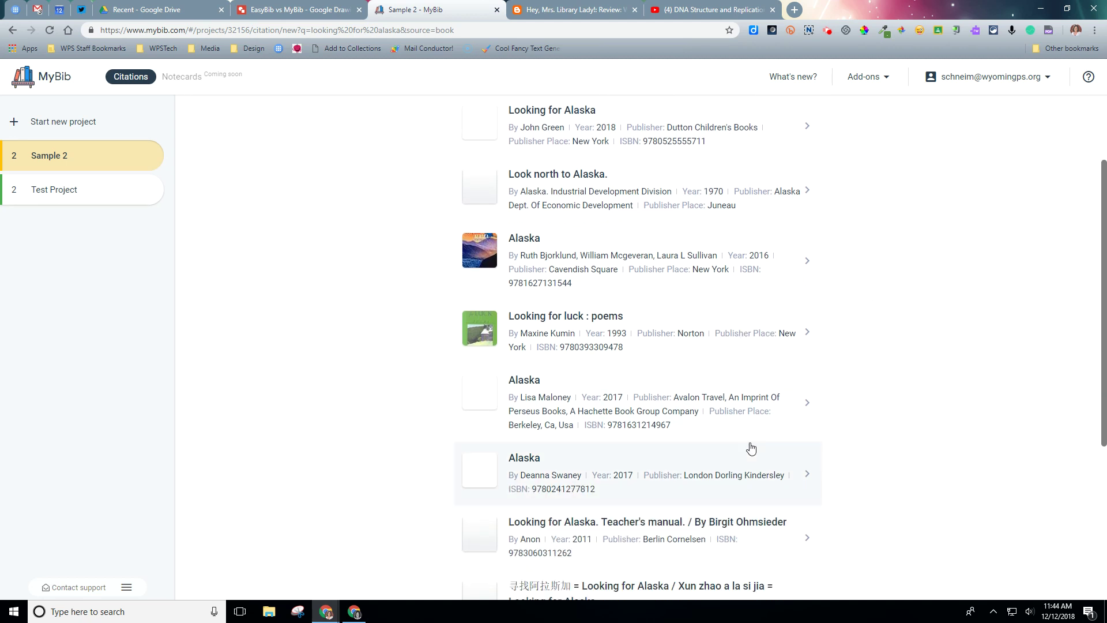
{"action": "scroll", "coordinate": [744, 468], "scroll_direction": "down", "scroll_amount": 4}
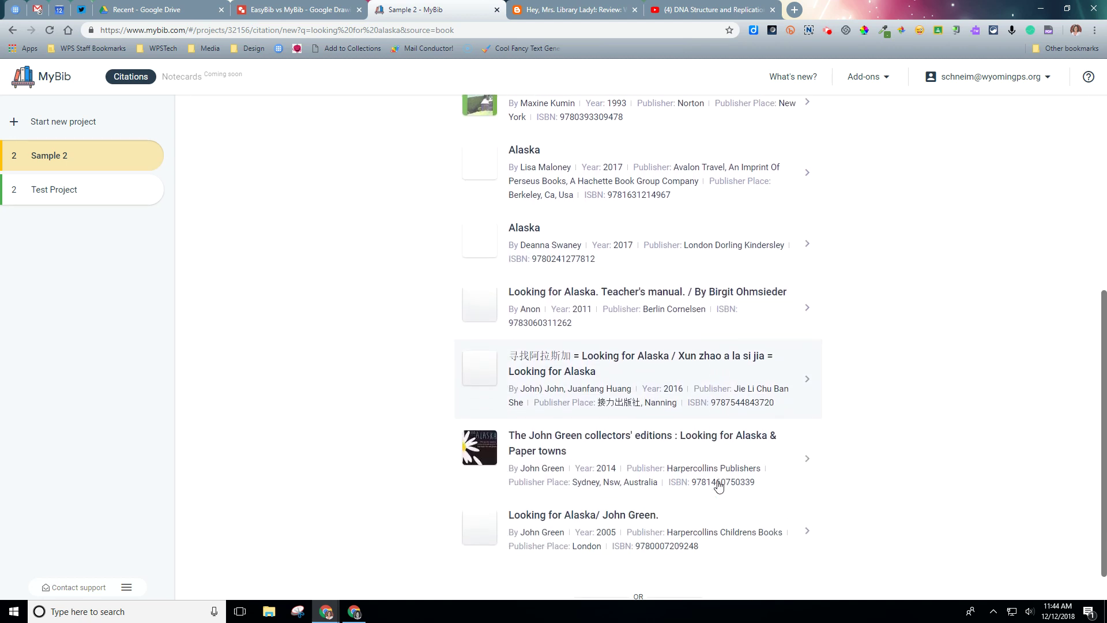
{"action": "scroll", "coordinate": [719, 487], "scroll_direction": "down", "scroll_amount": 1}
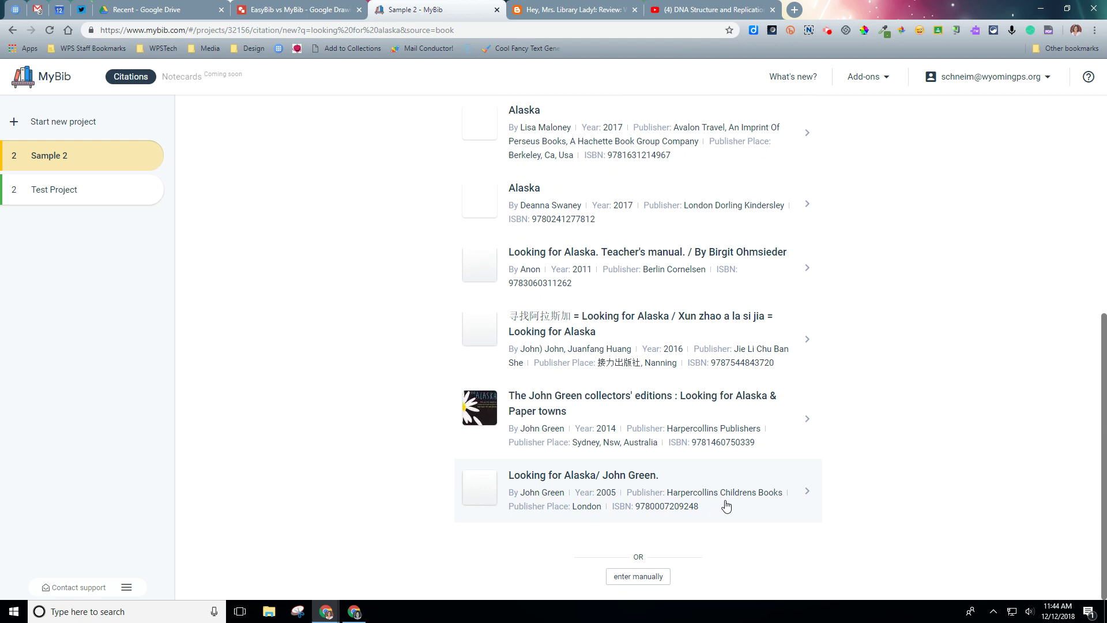
{"action": "left_click", "coordinate": [583, 478]}
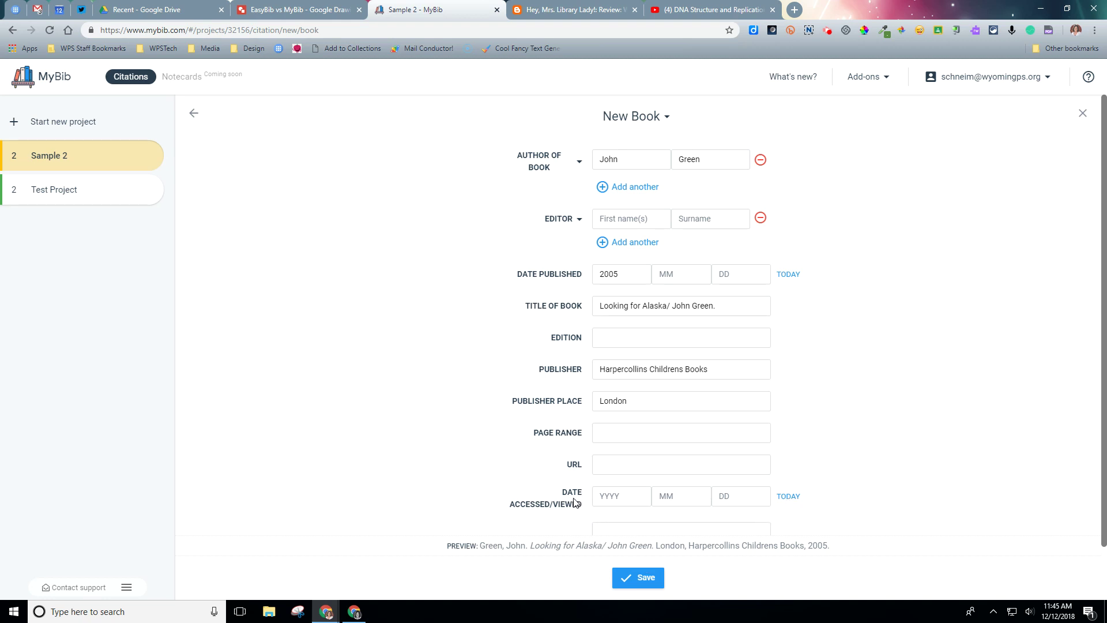
{"action": "left_click", "coordinate": [646, 577]}
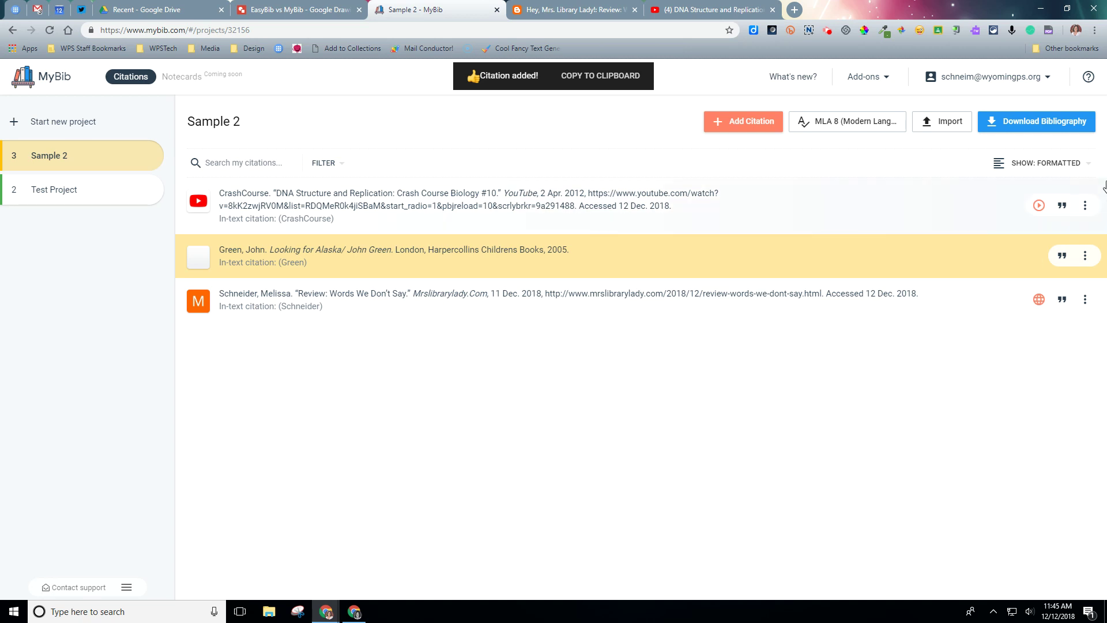
- Export the Sample 2 bibliography to Google Drive and go to Drive
{"action": "left_click", "coordinate": [1036, 123]}
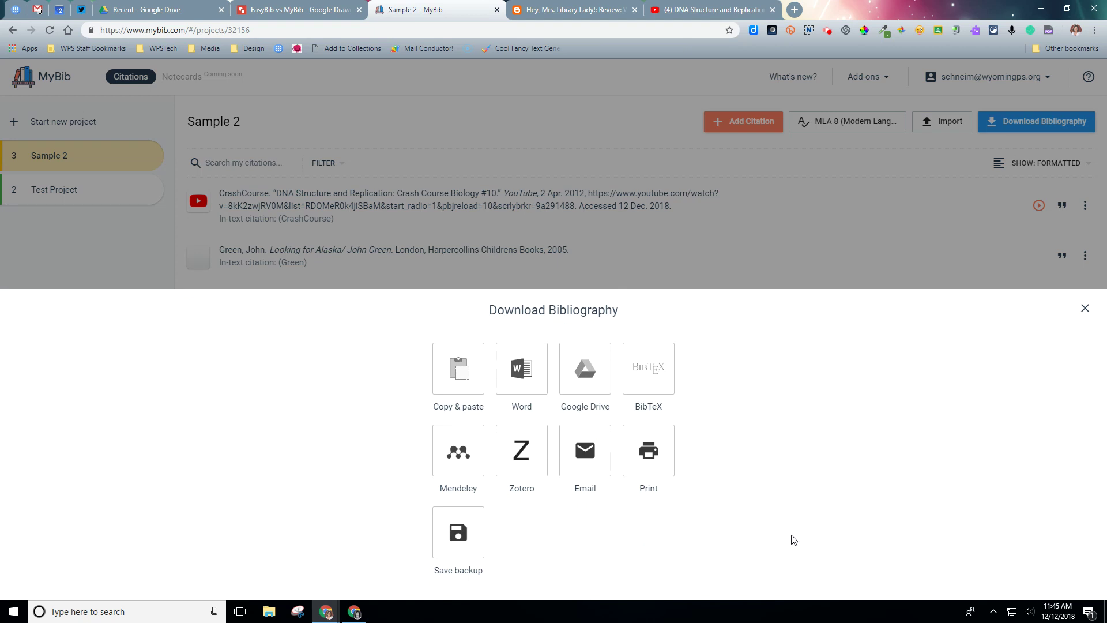
{"action": "left_click", "coordinate": [600, 377]}
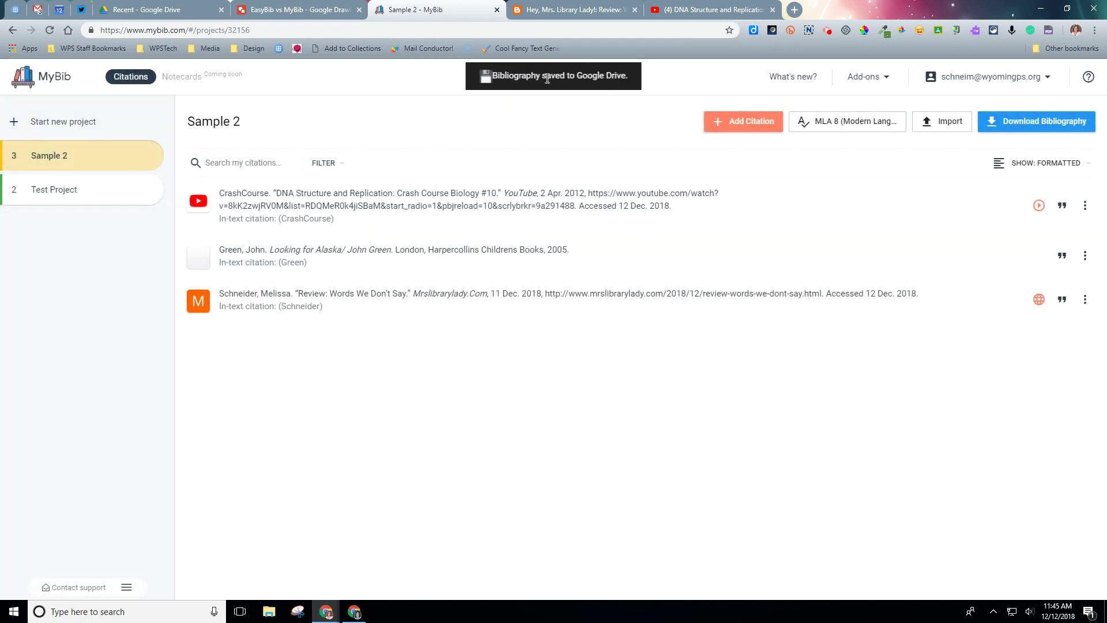
{"action": "left_click", "coordinate": [153, 10]}
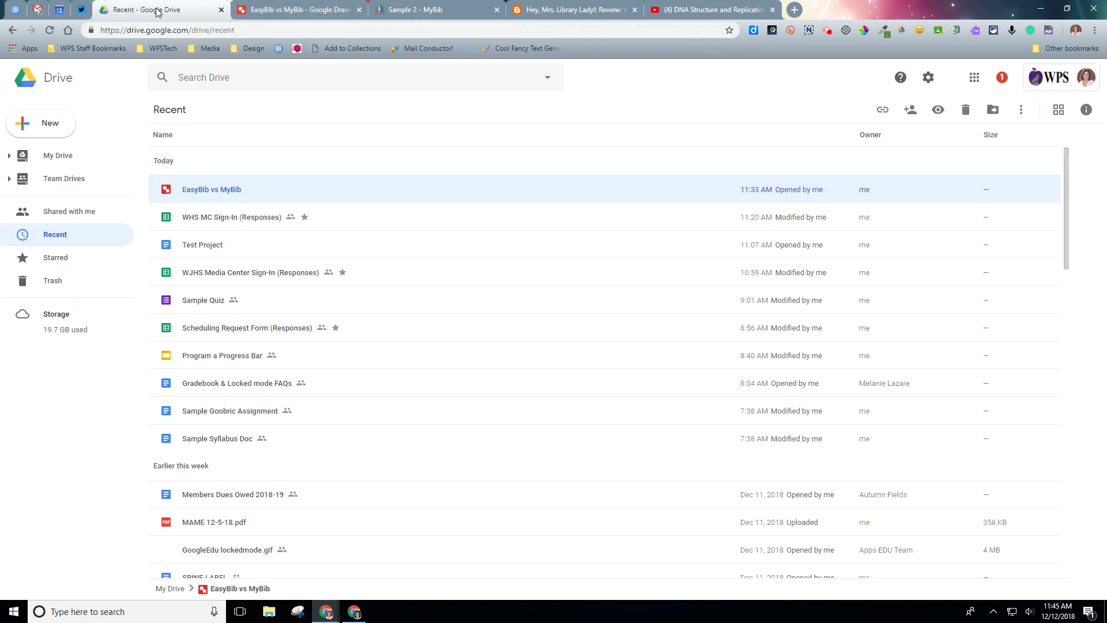
- Refresh Drive's Recent list and open the exported Sample 2 Works Cited document
{"action": "left_click", "coordinate": [64, 243]}
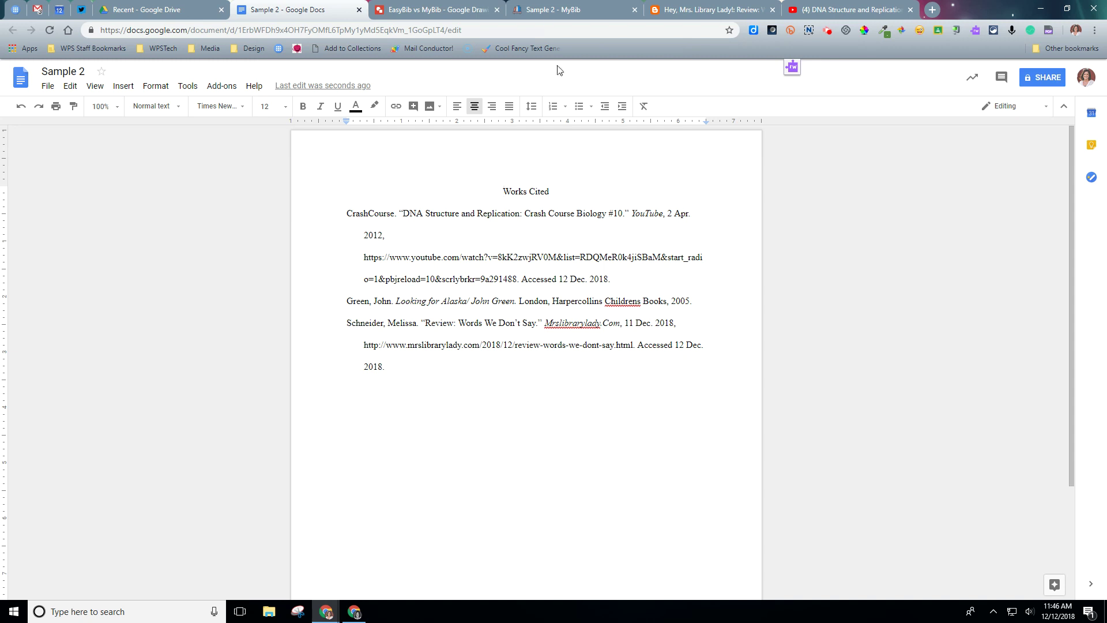
- Review the three Sample 2 citations, then return to the EasyBib vs MyBib drawing
{"action": "left_click", "coordinate": [562, 10]}
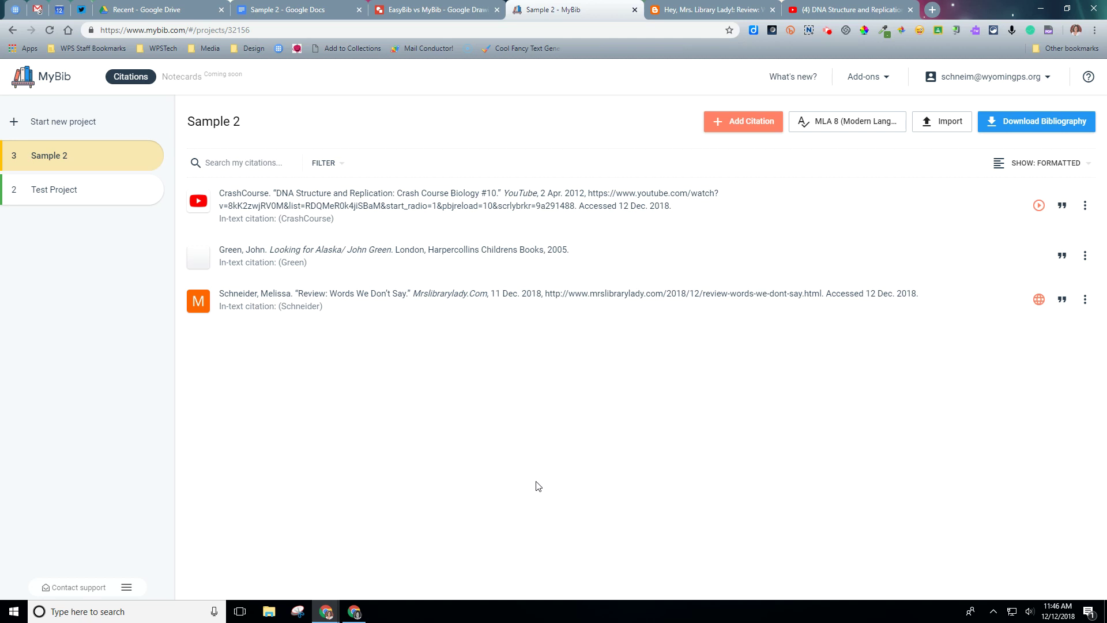
{"action": "left_click", "coordinate": [438, 10]}
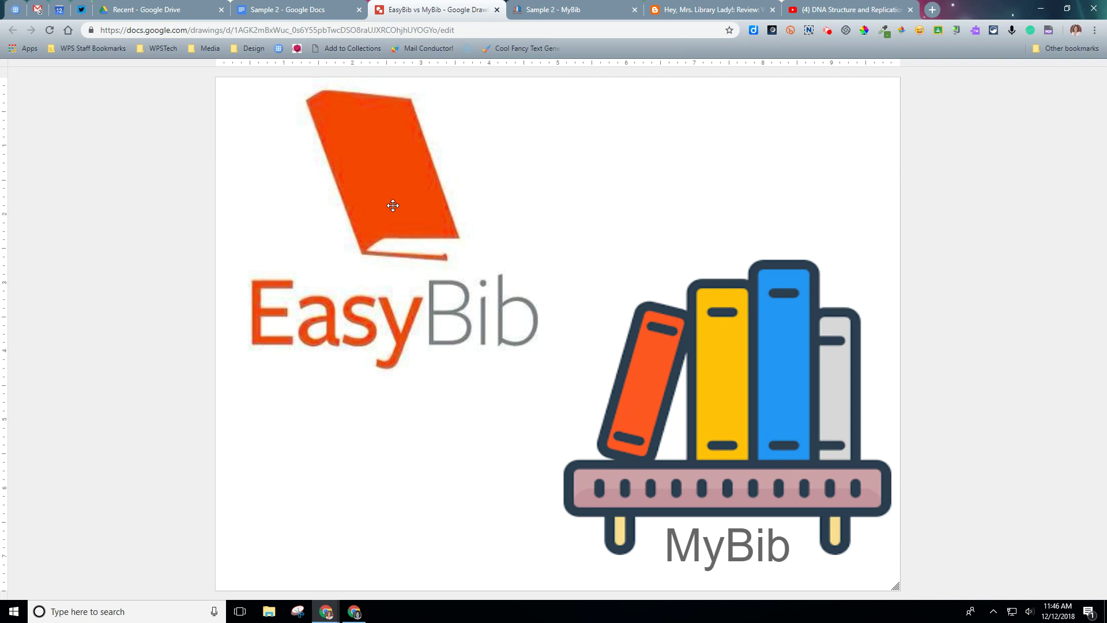